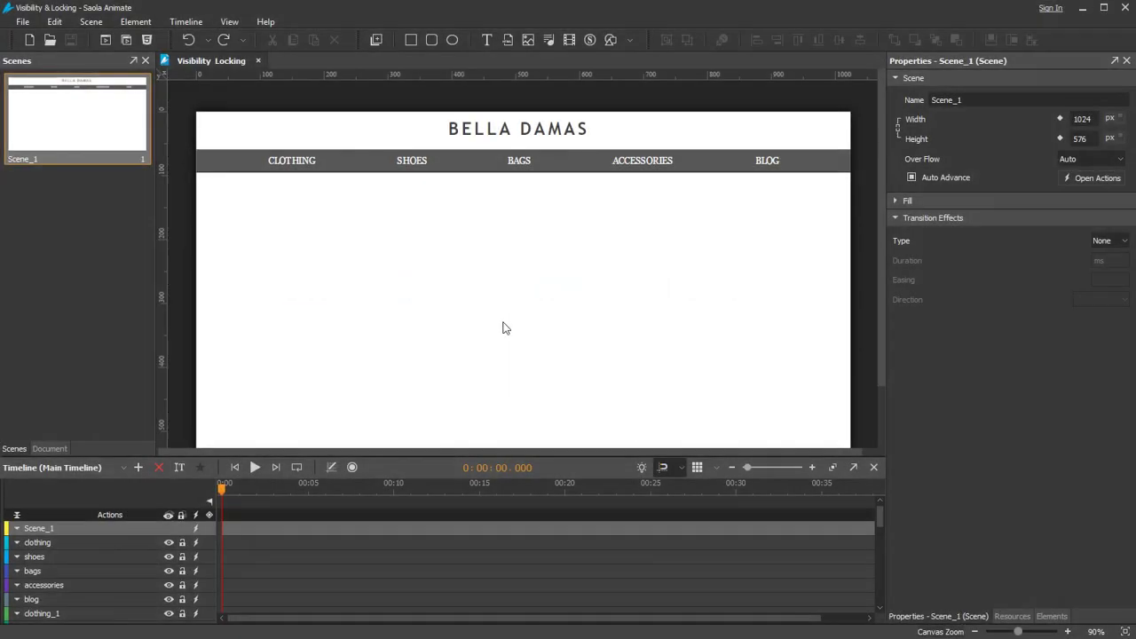
Step: Select the BAGS item, nav bar background, SHOES item and BELLA DAMAS title in turn, then clear the selection
left_click(518, 160)
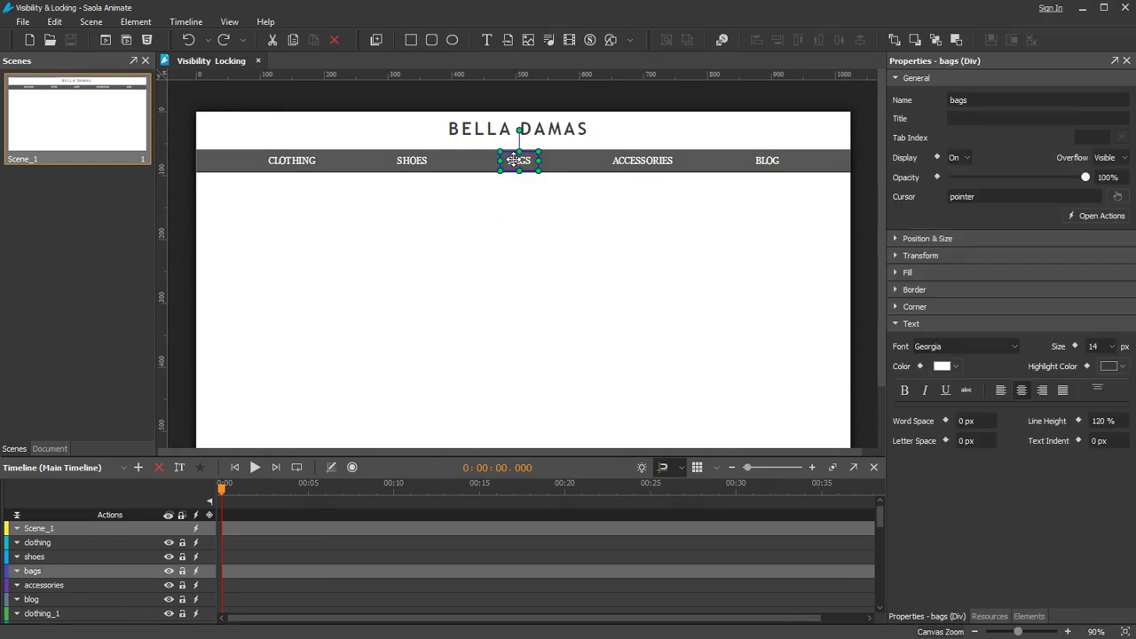
left_click(438, 160)
left_click(429, 158)
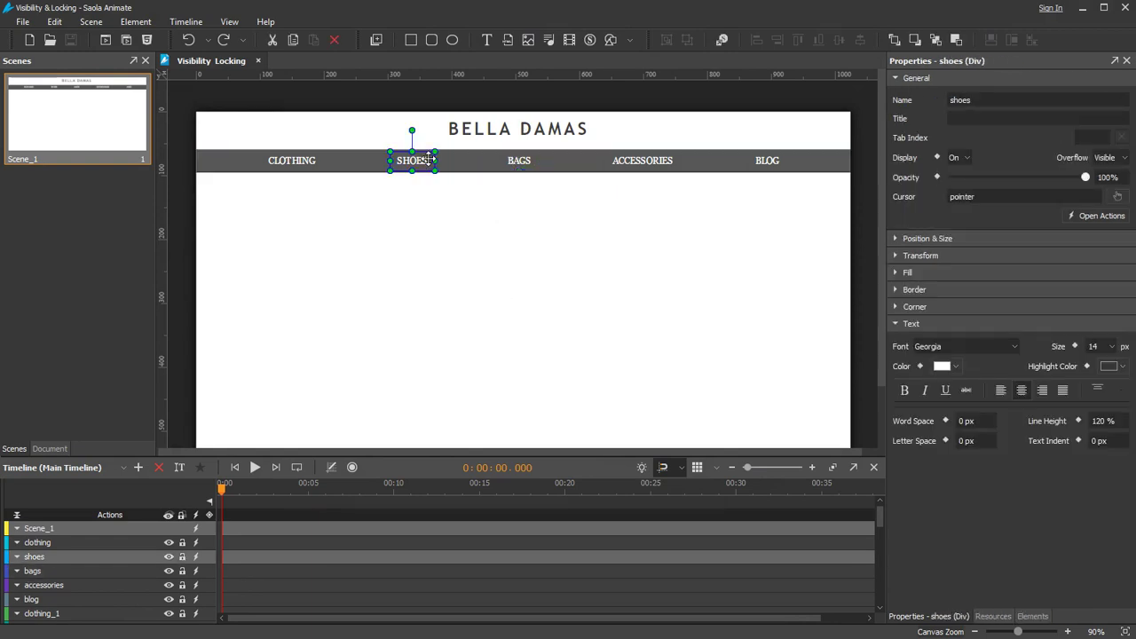
left_click(448, 131)
left_click(436, 131)
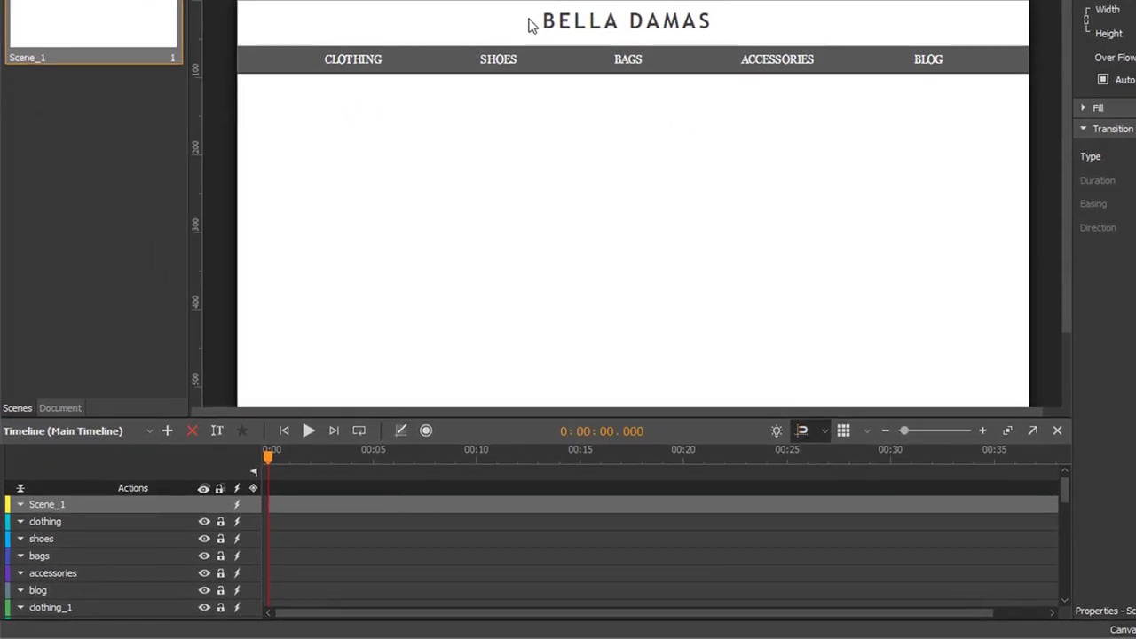
Step: Move the CLOTHING item up above the nav bar and select the clothing_1 copy left beneath it
left_click(368, 59)
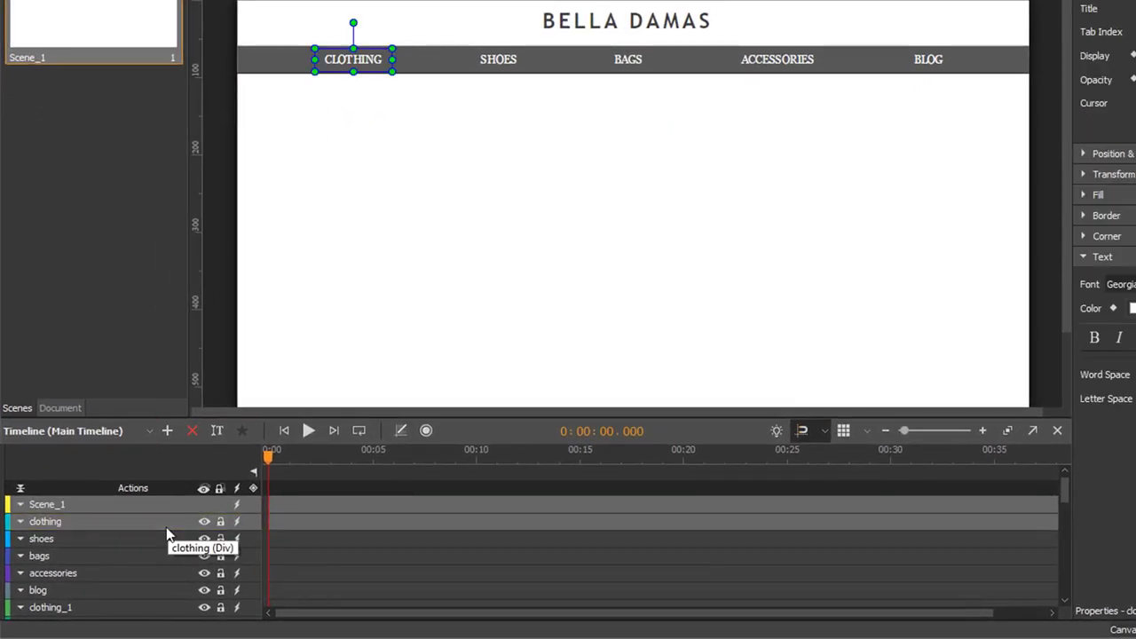
left_click(152, 612)
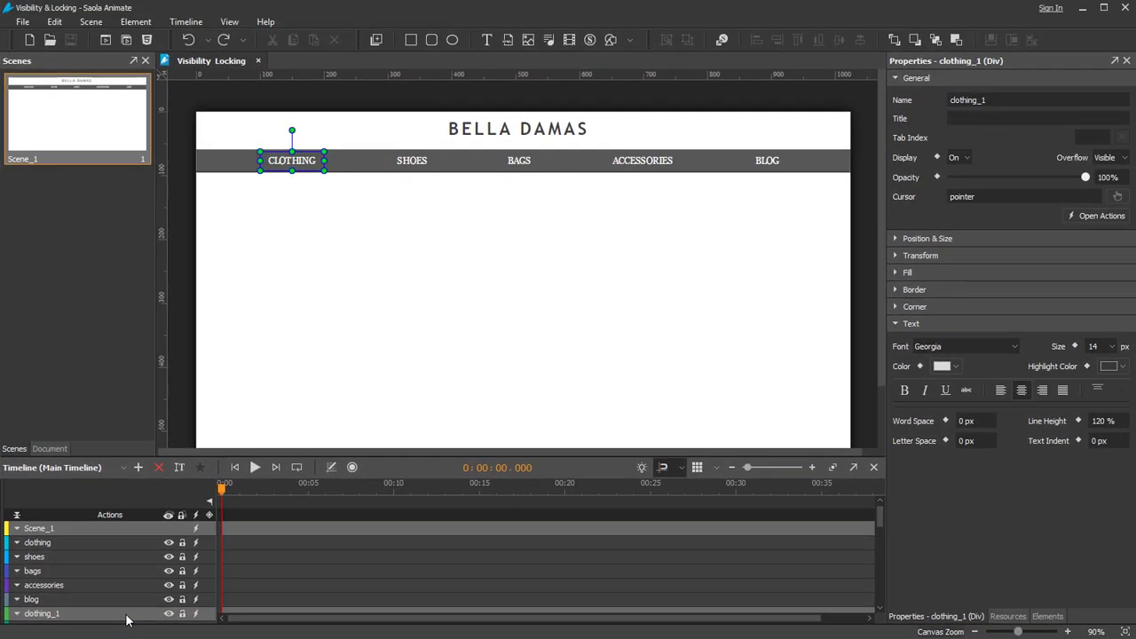
left_click(300, 161)
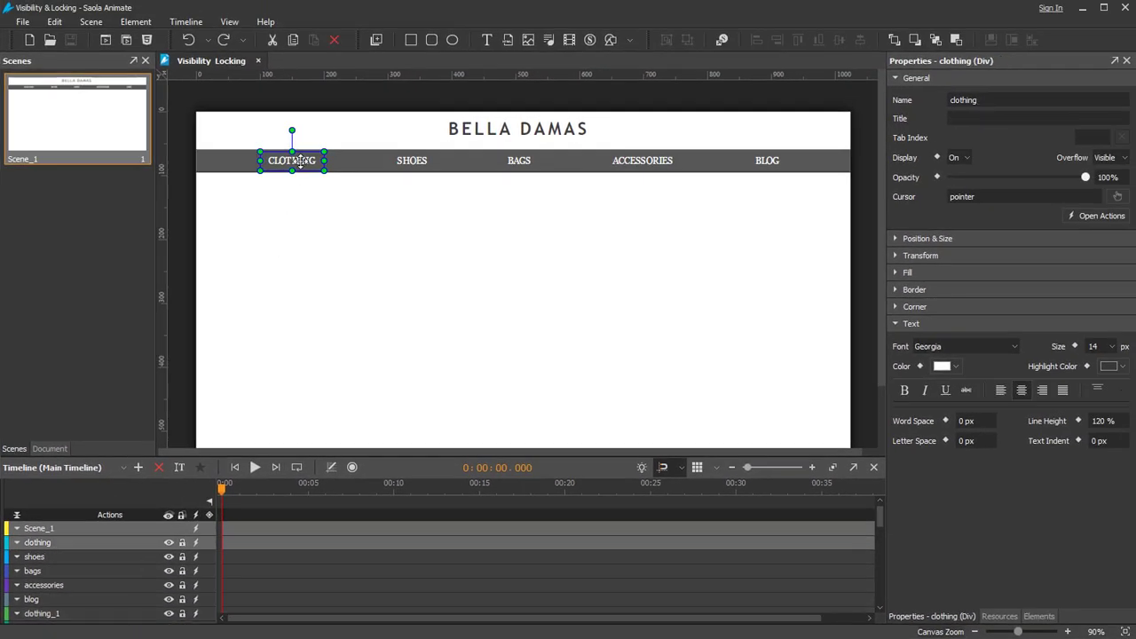
mouse_move(300, 161)
left_mouse_down()
mouse_move(302, 64)
mouse_move(302, 139)
left_mouse_up()
left_click(305, 161)
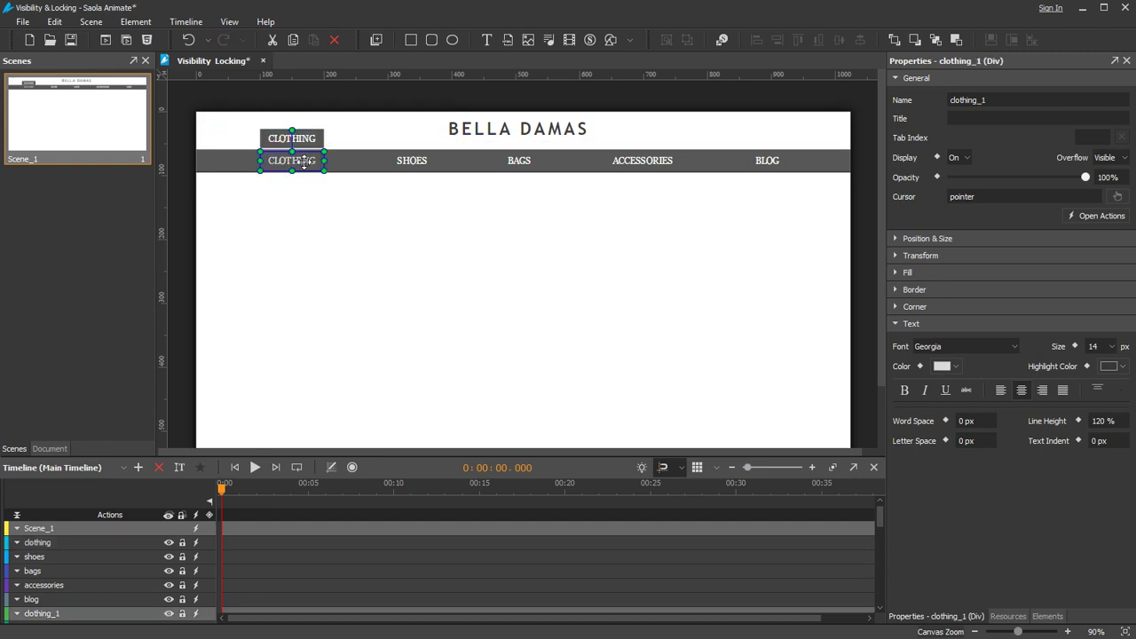
left_click(351, 145)
left_click(327, 160)
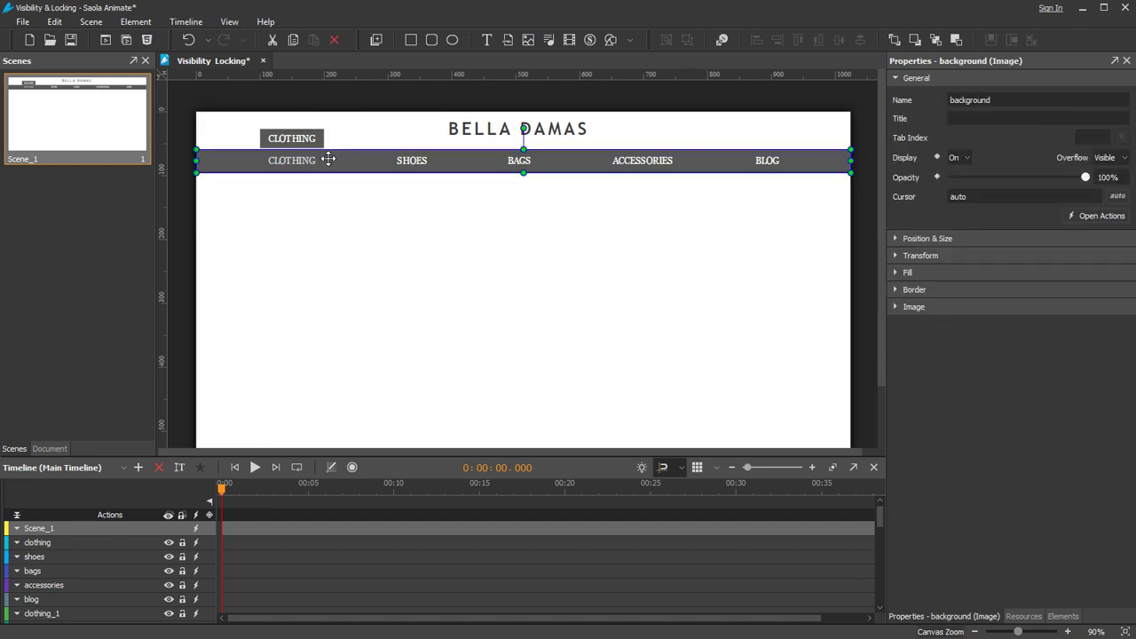
left_click(322, 158)
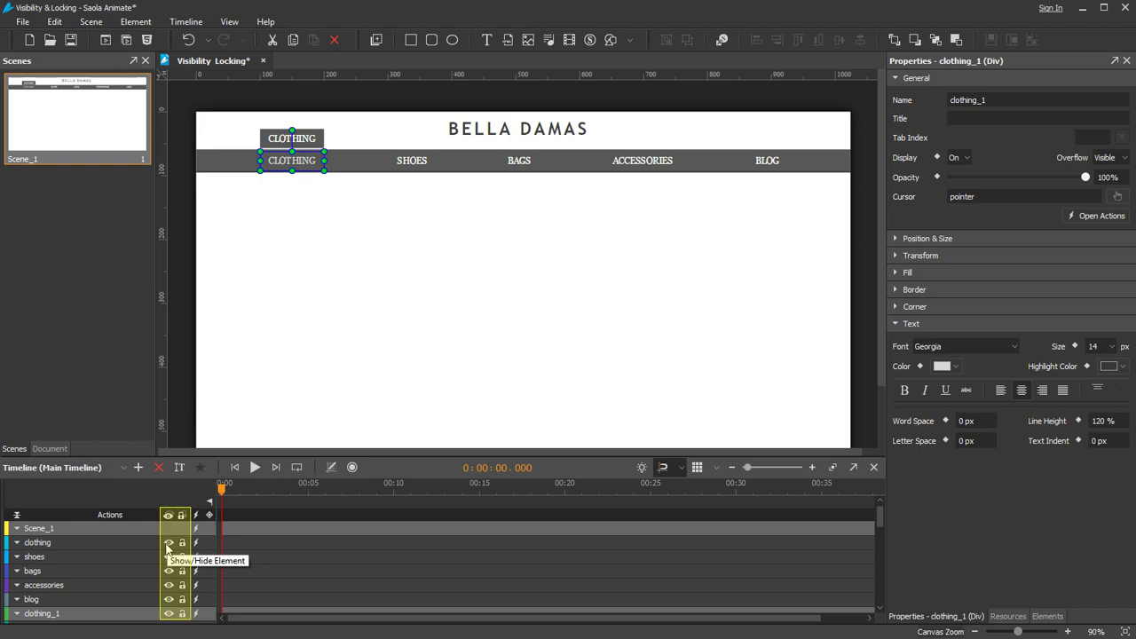
Step: Show the Elements panel listing all scene elements with eye and lock toggles
left_click(1047, 616)
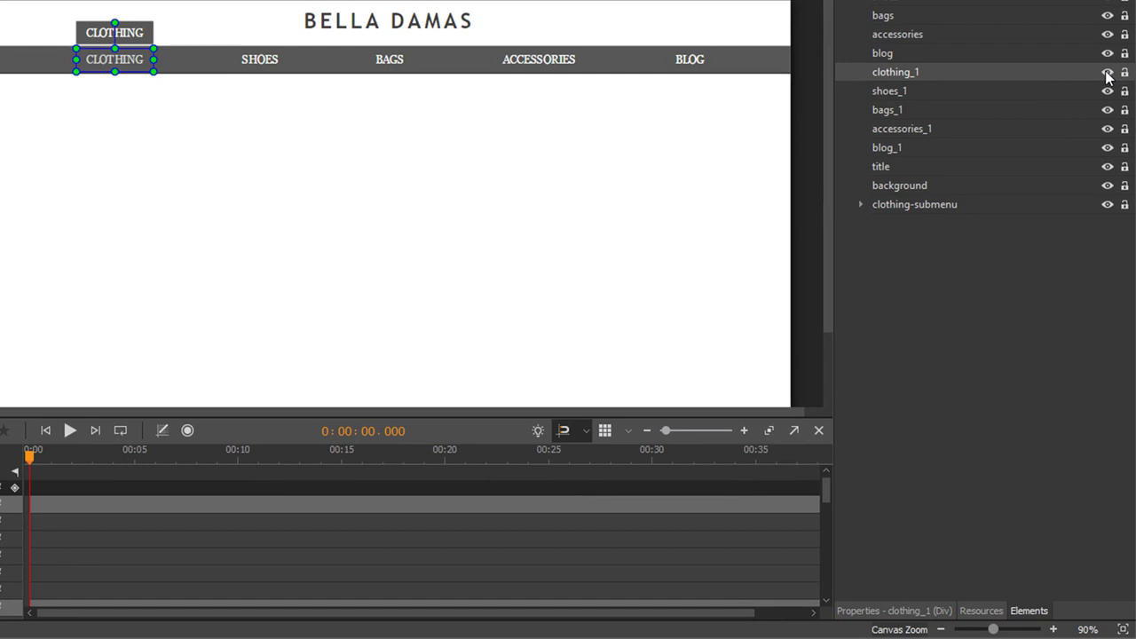
Step: Hide clothing_1 from the Elements panel, deselect it, then make it visible again from the timeline
left_click(1107, 73)
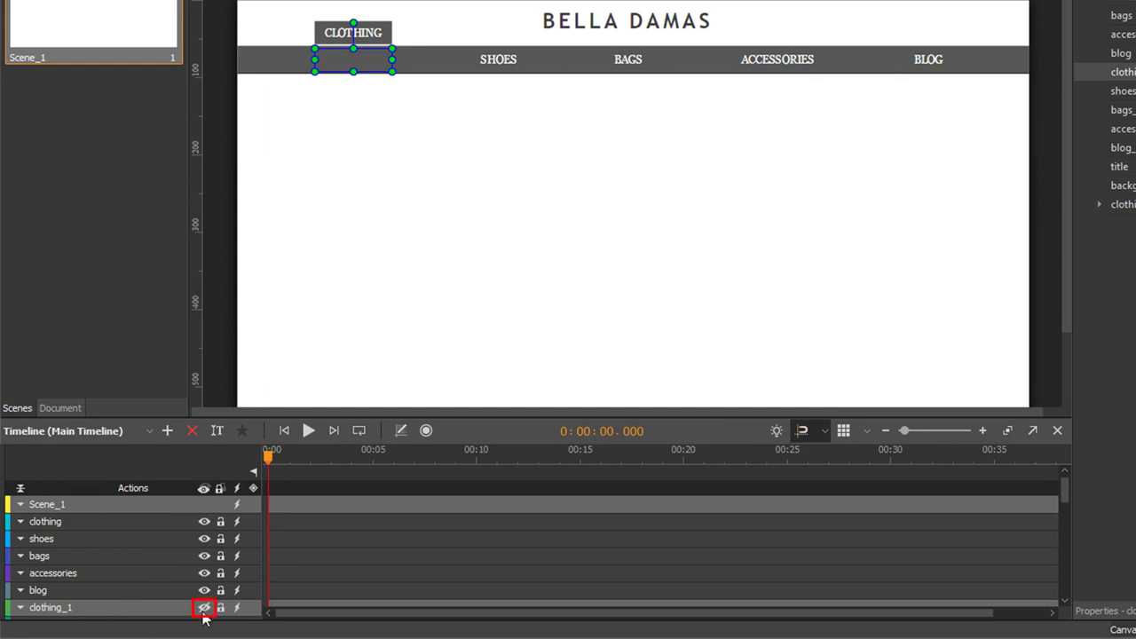
left_click(384, 368)
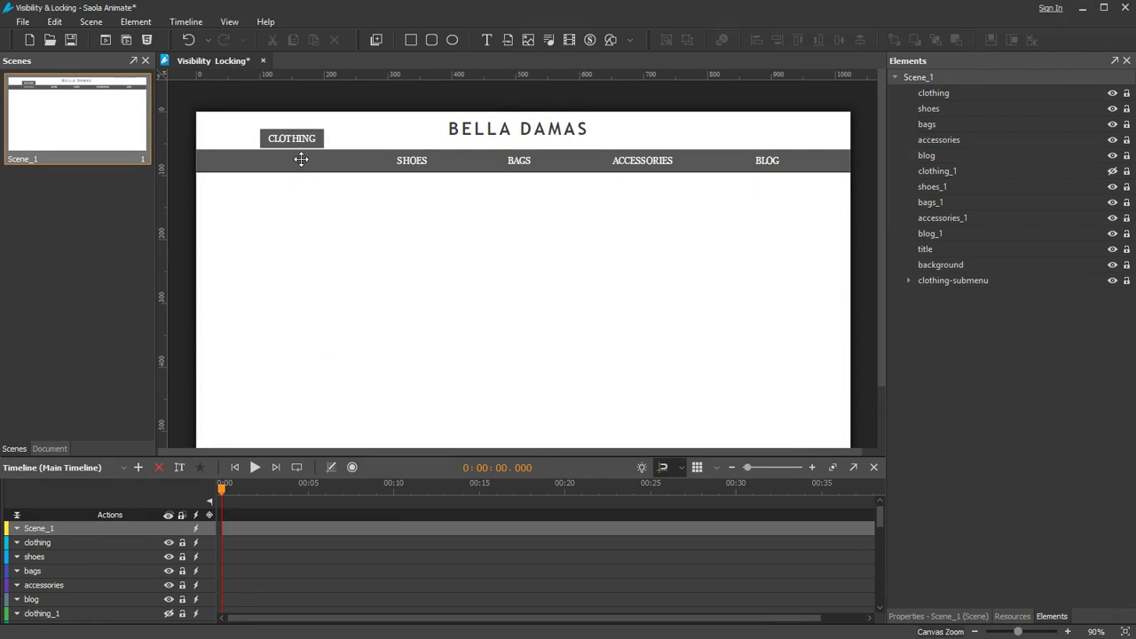
left_click(170, 614)
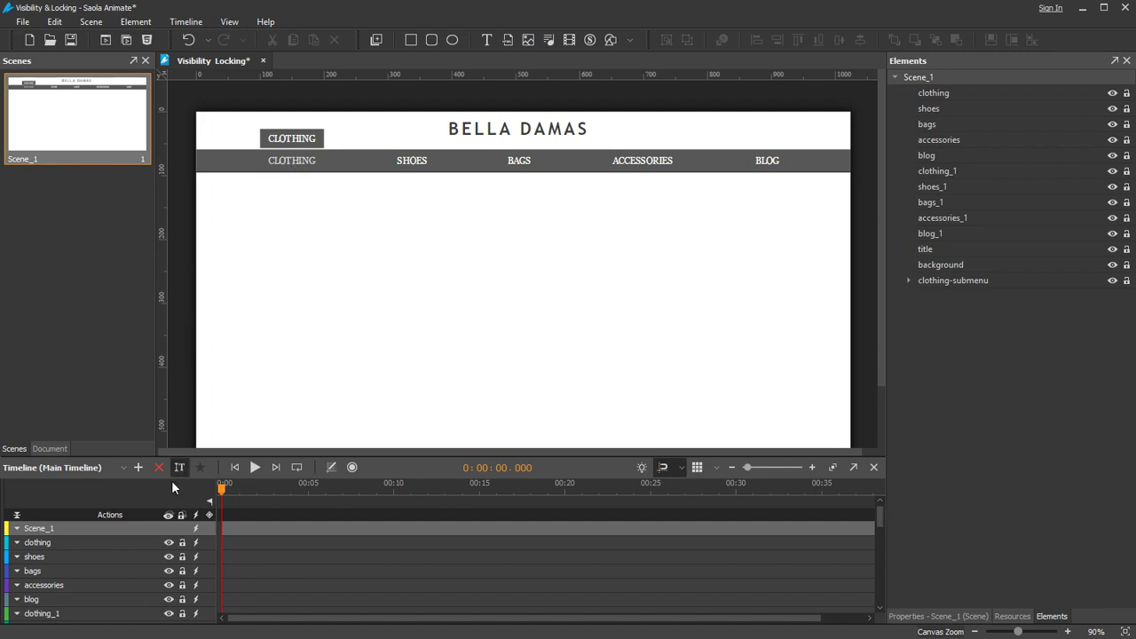
left_click(169, 613)
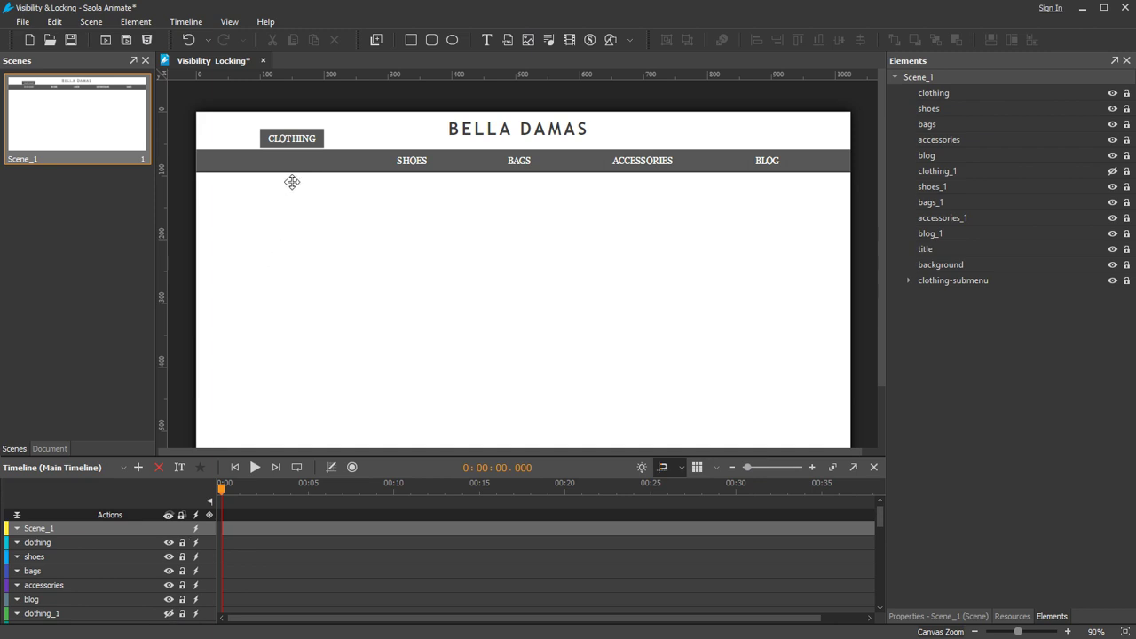
left_click(104, 39)
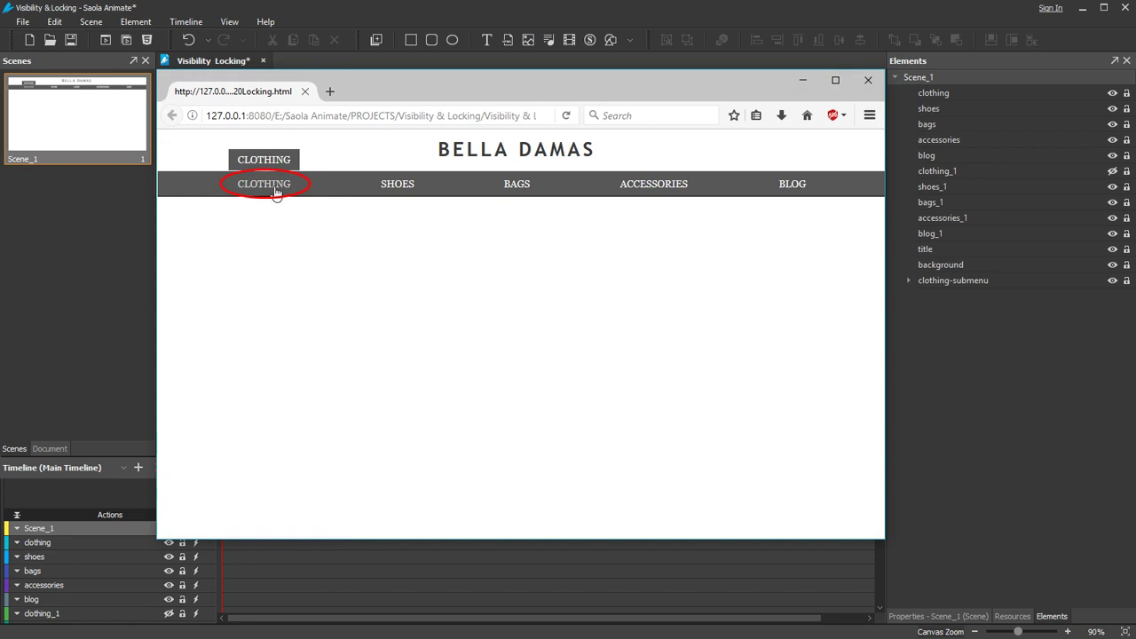
left_click(445, 16)
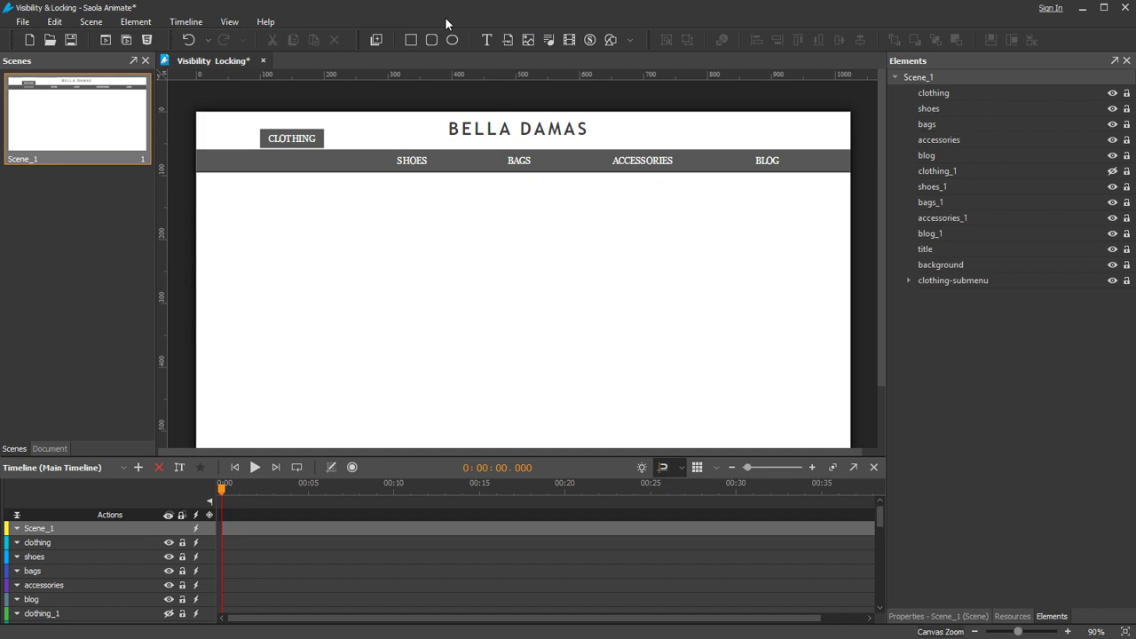
Step: Select clothing_1 in the timeline and toggle its eye icon off, on, then off again
left_click(146, 616)
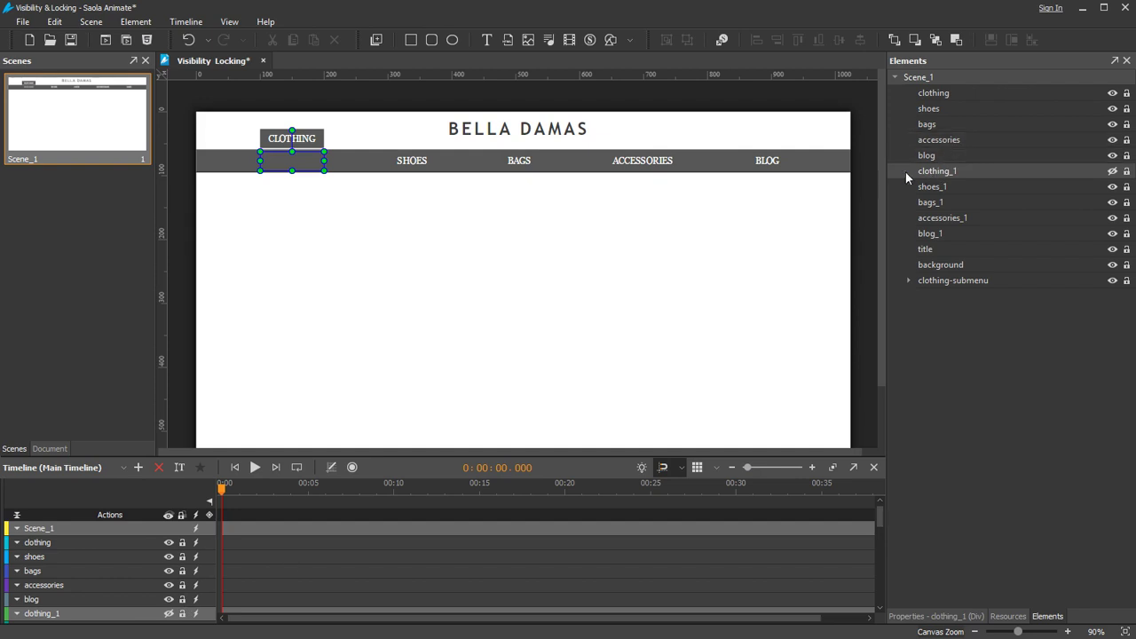
scroll(115, 550, "down", 3)
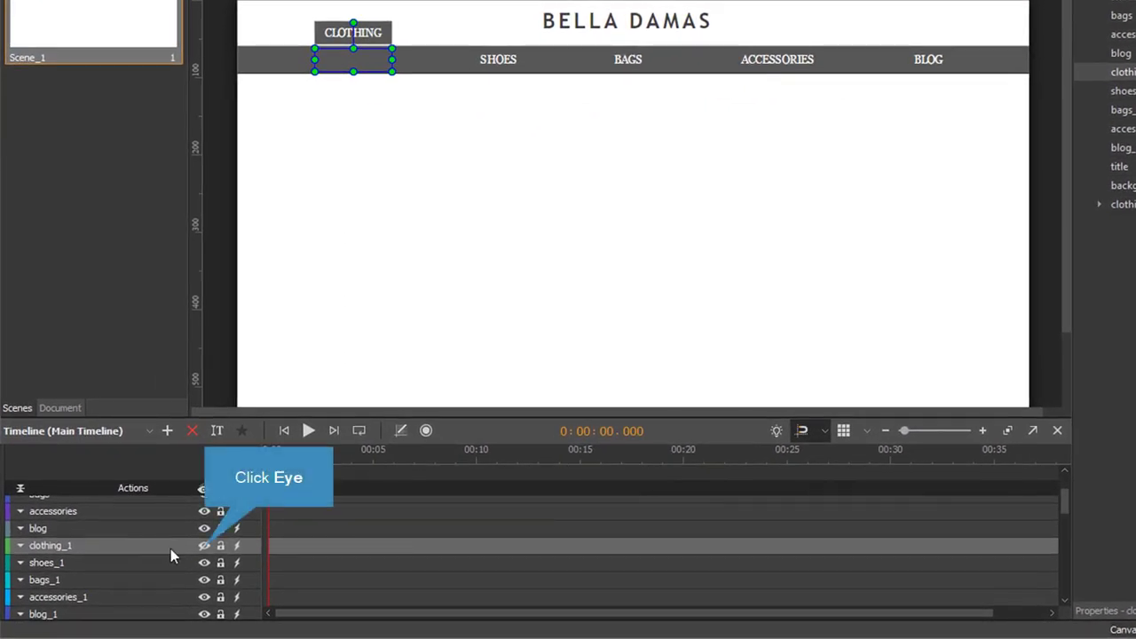
left_click(204, 547)
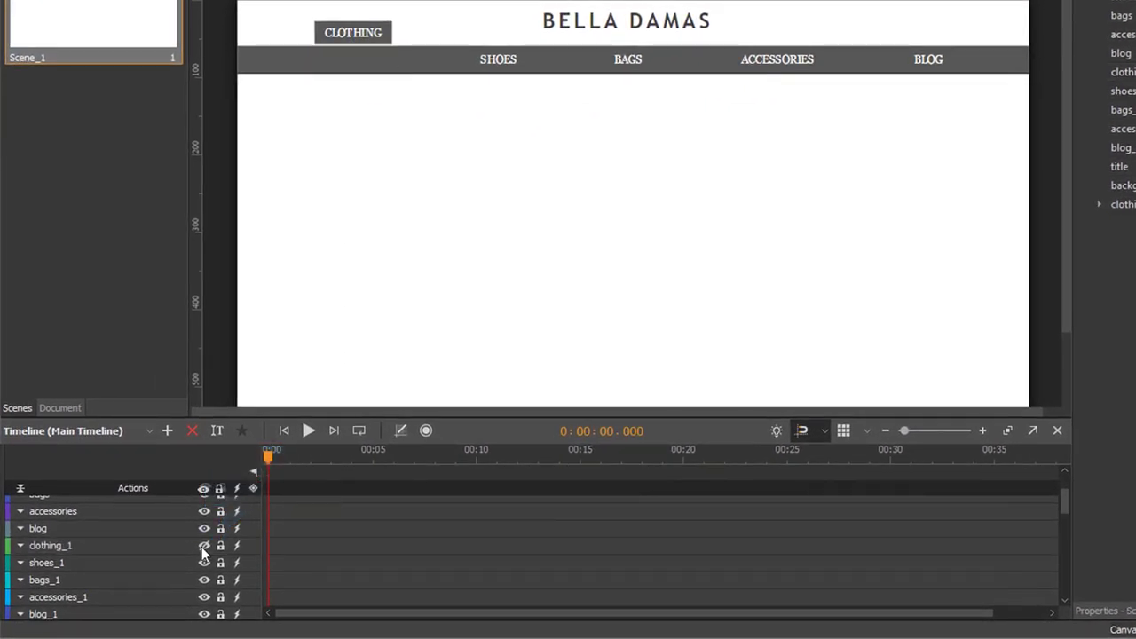
left_click(203, 546)
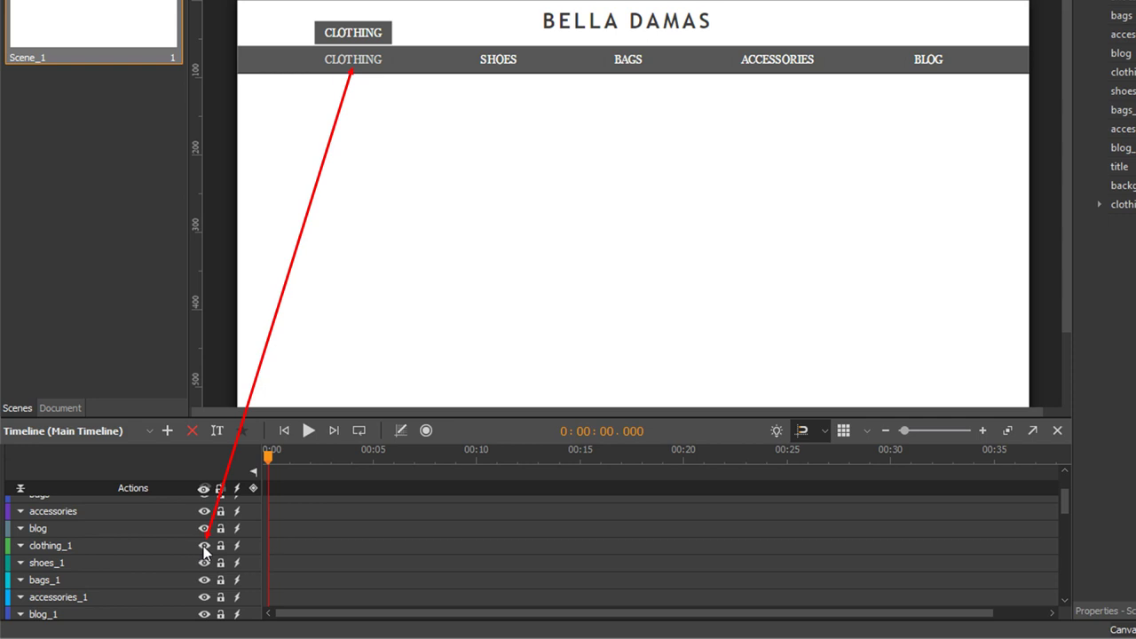
left_click(203, 547)
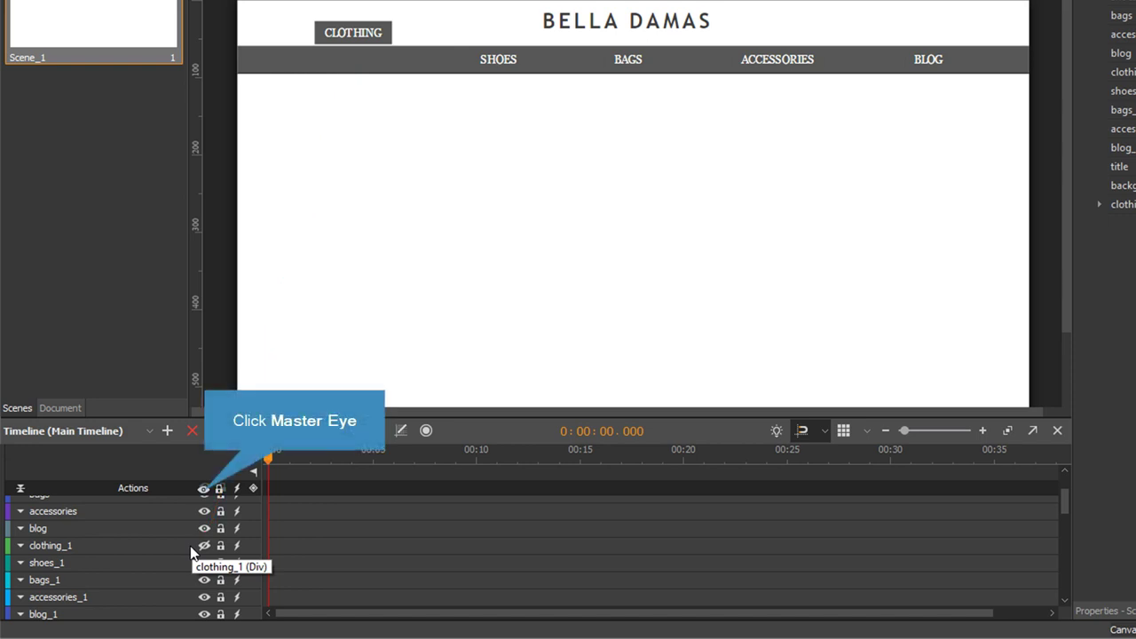
Step: Hide every element with the master eye icon, then show them all again
left_click(204, 489)
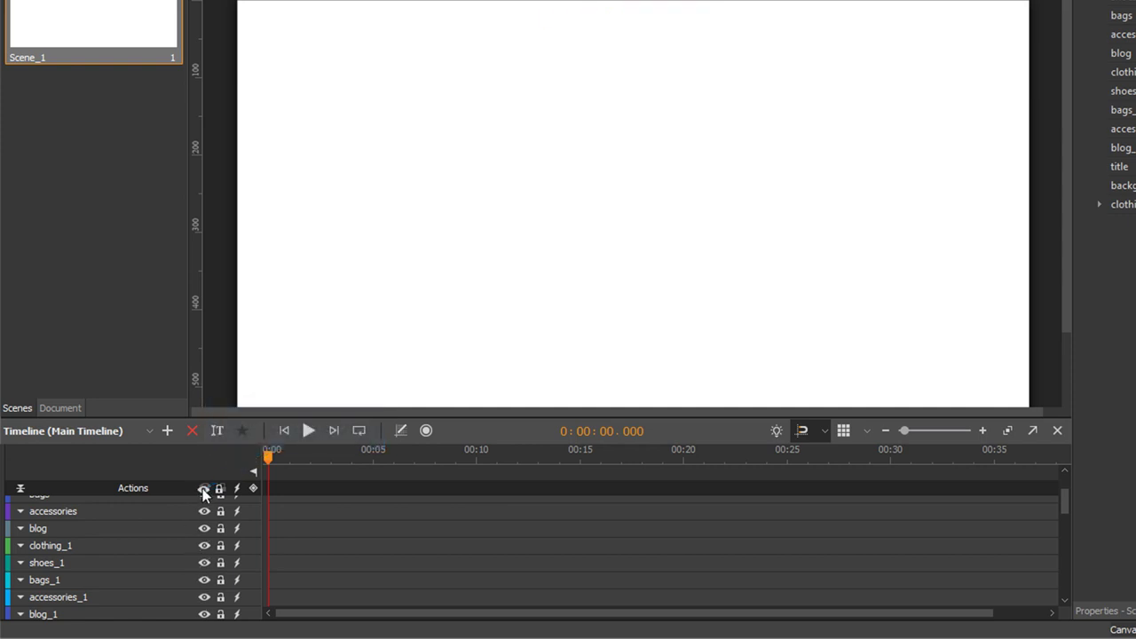
left_click(204, 490)
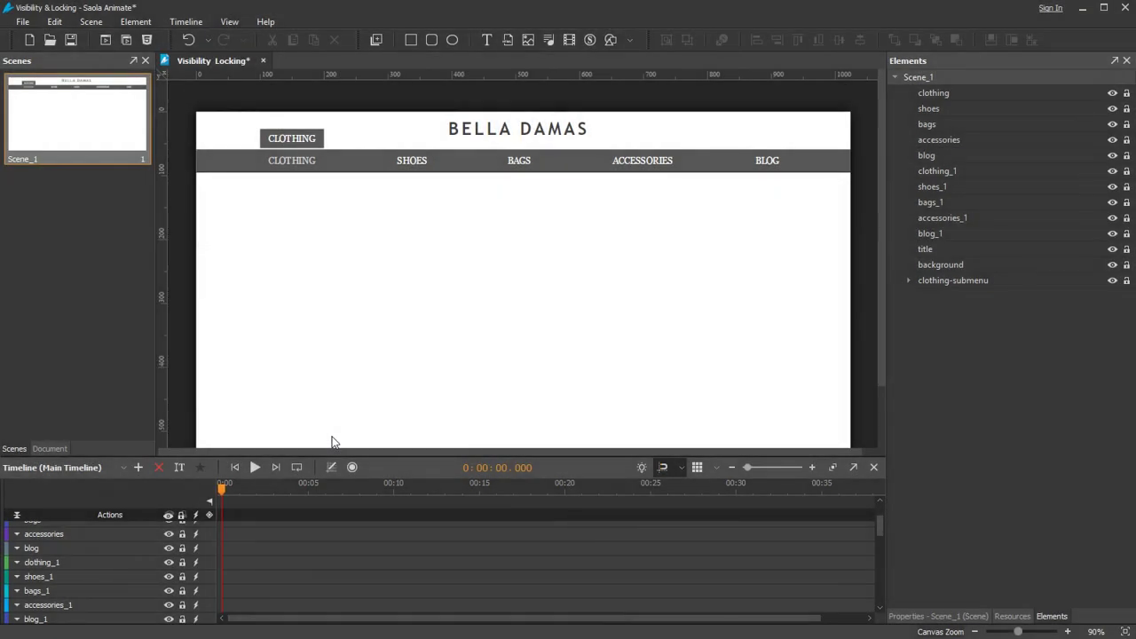
Step: Drag the CLOTHING button to mid-canvas, lock and unlock it, move it down-right, then relock it
left_click_drag(292, 138, 372, 302)
scroll(128, 566, "up", 3)
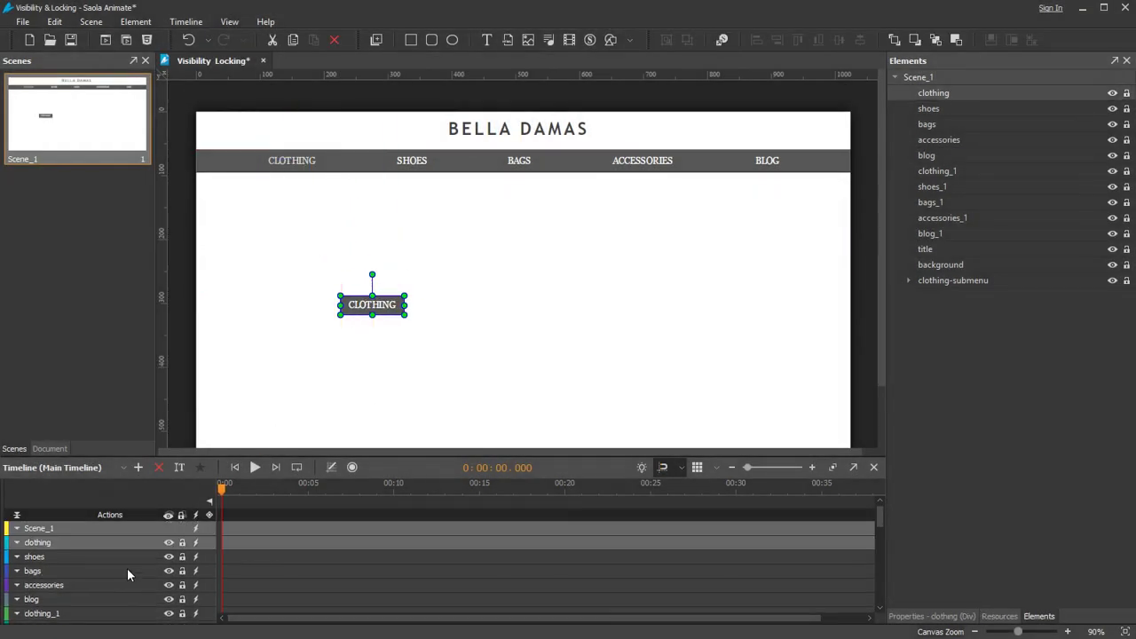
left_click(182, 543)
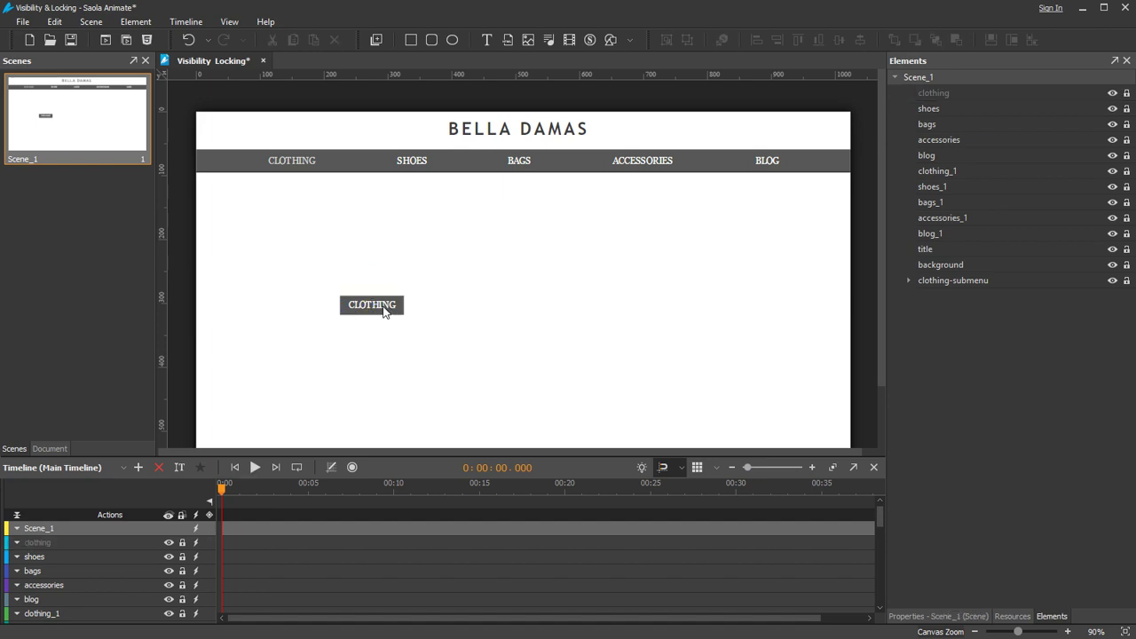
left_click(182, 543)
left_click_drag(390, 298, 505, 330)
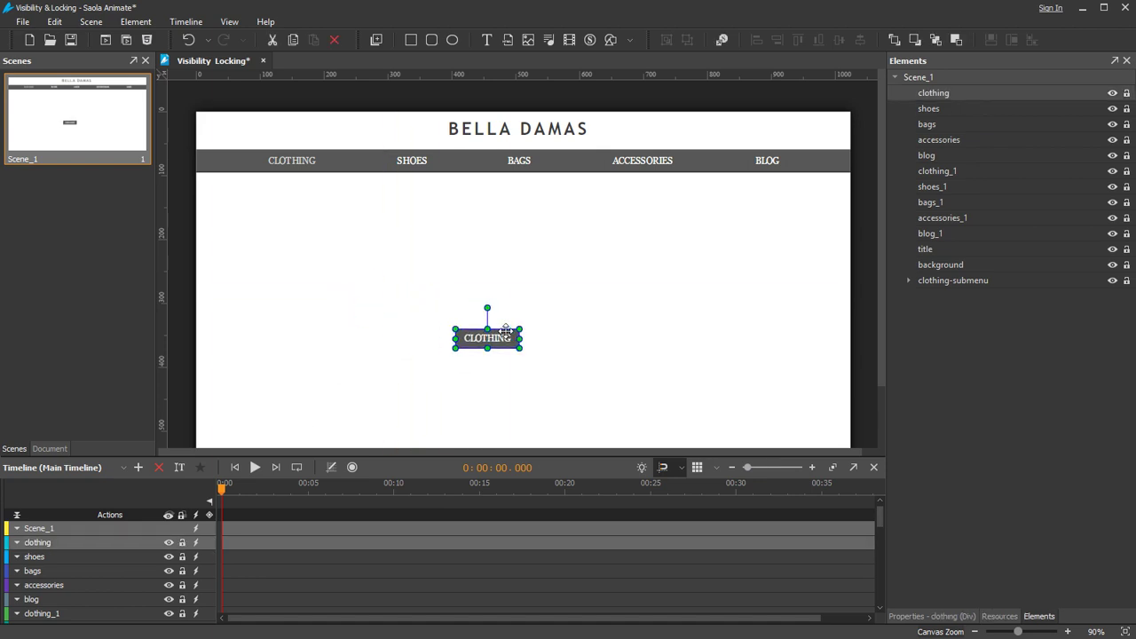
left_click(182, 542)
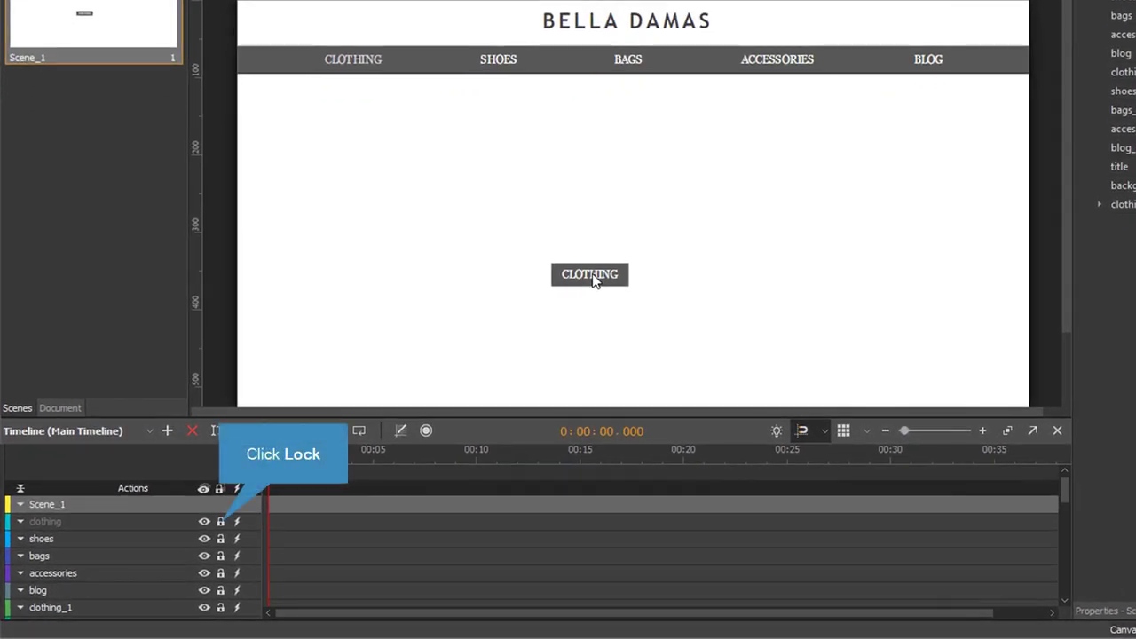
Step: Unlock the clothing layer, shift the CLOTHING button left, and lock it again
left_click(221, 522)
left_click(222, 522)
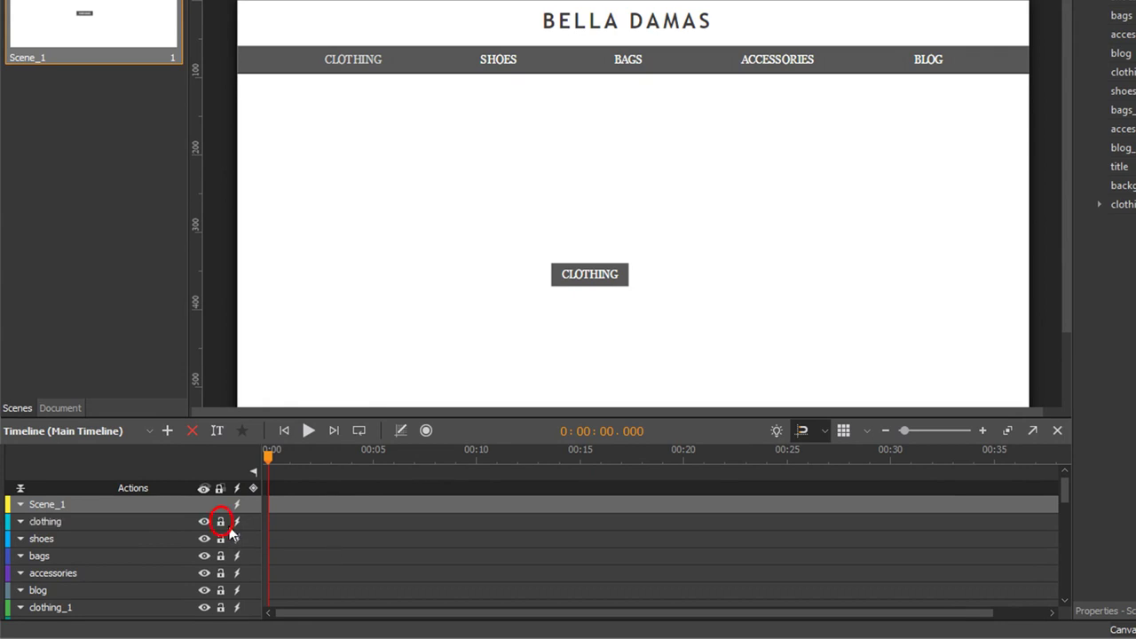
left_click_drag(591, 273, 476, 269)
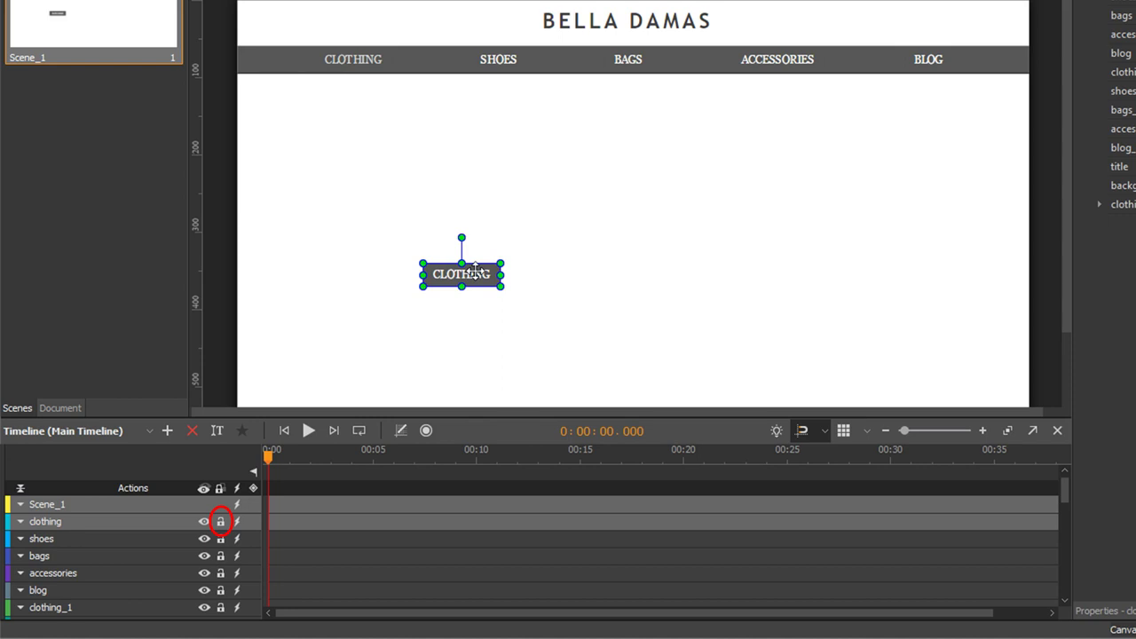
left_click(221, 522)
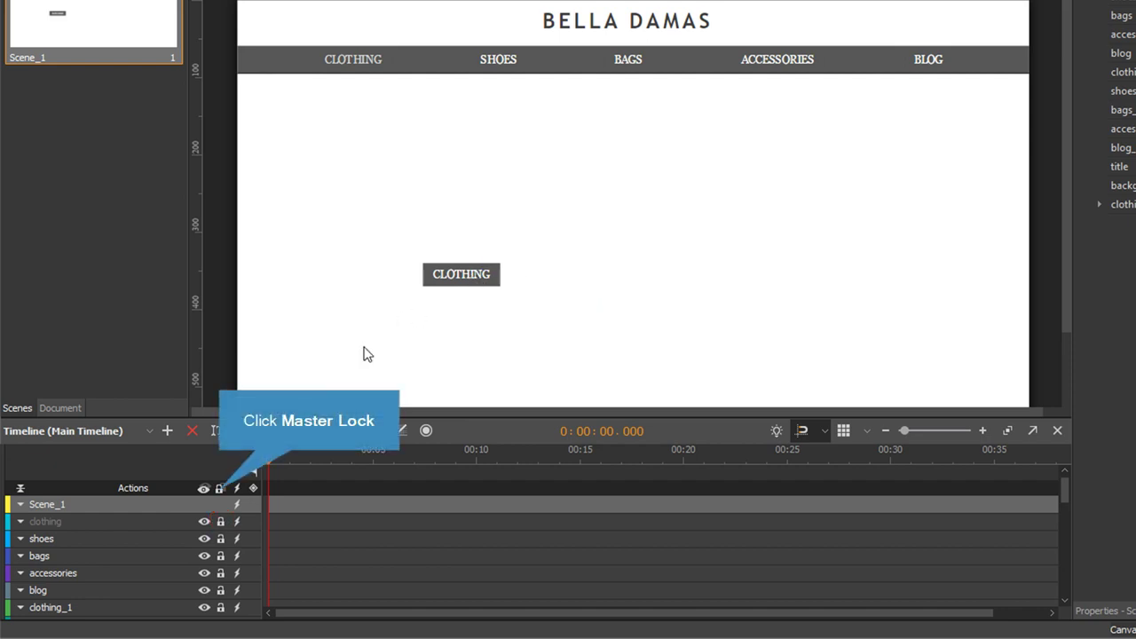
Step: Toggle the master lock until all layers are unlocked, then drag CLOTHING back to the nav bar's left end
left_click(219, 489)
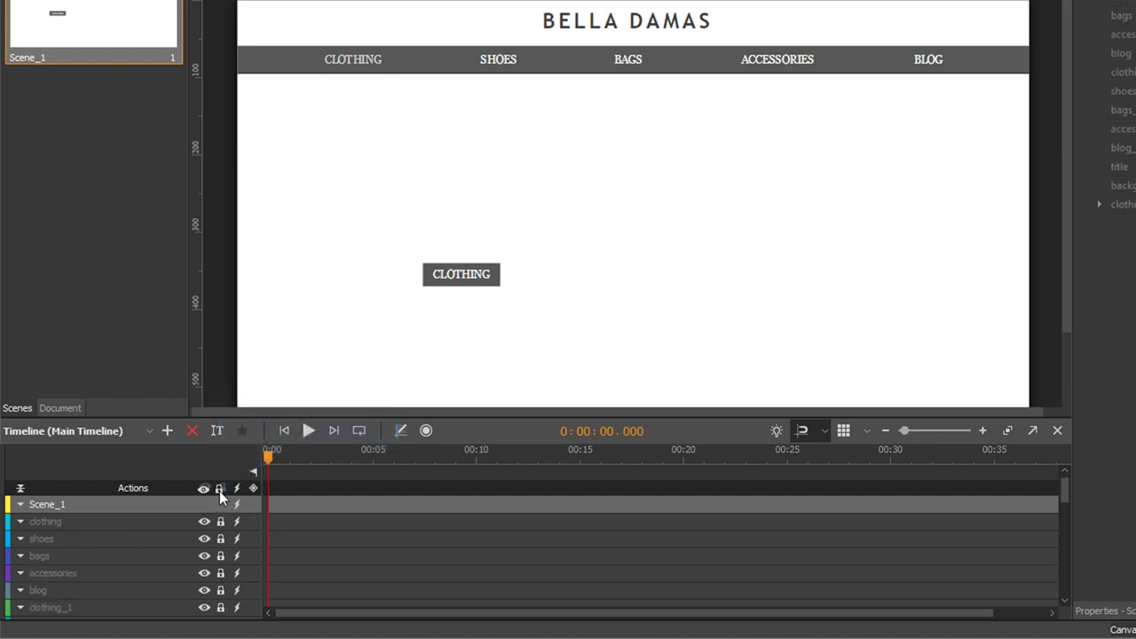
left_click(219, 491)
left_click(219, 491)
left_click(219, 491)
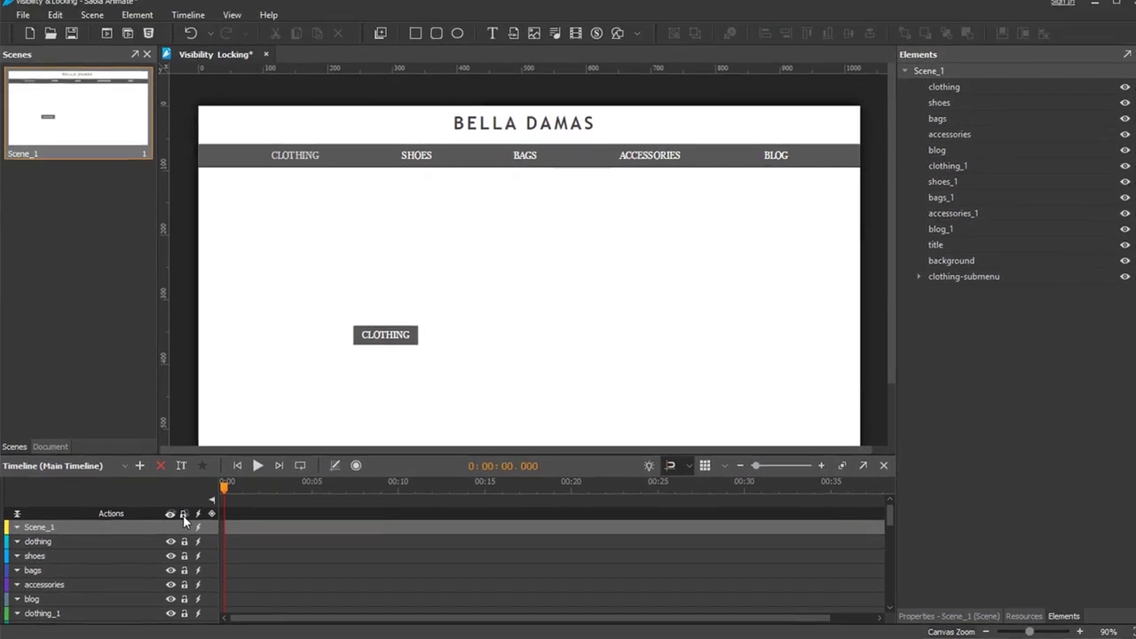
left_click(375, 342)
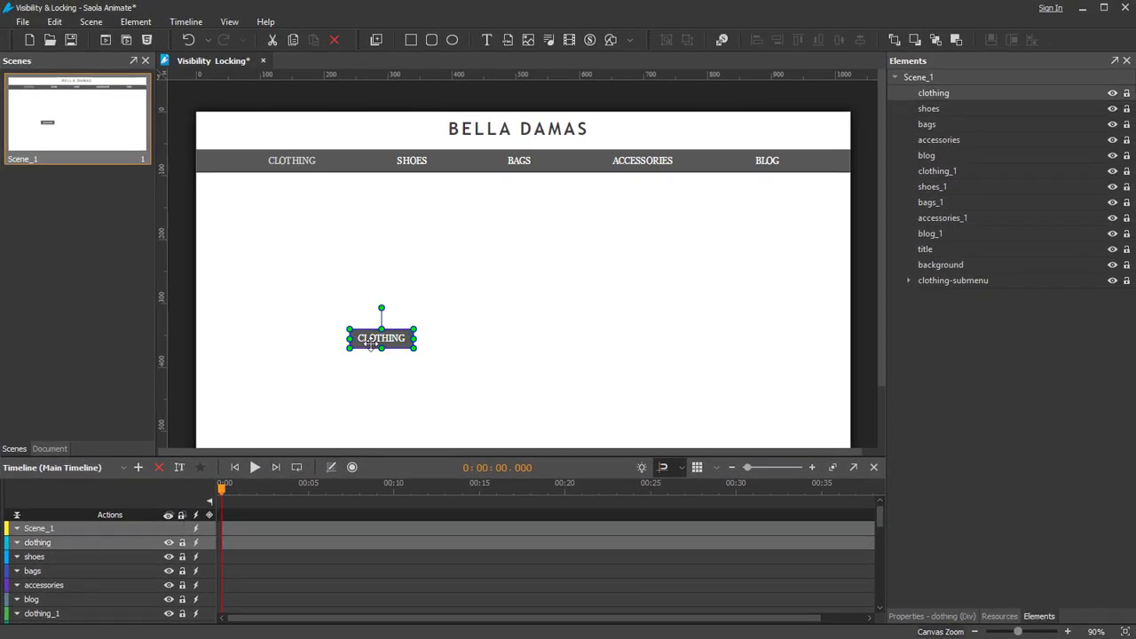
left_click_drag(370, 343, 282, 168)
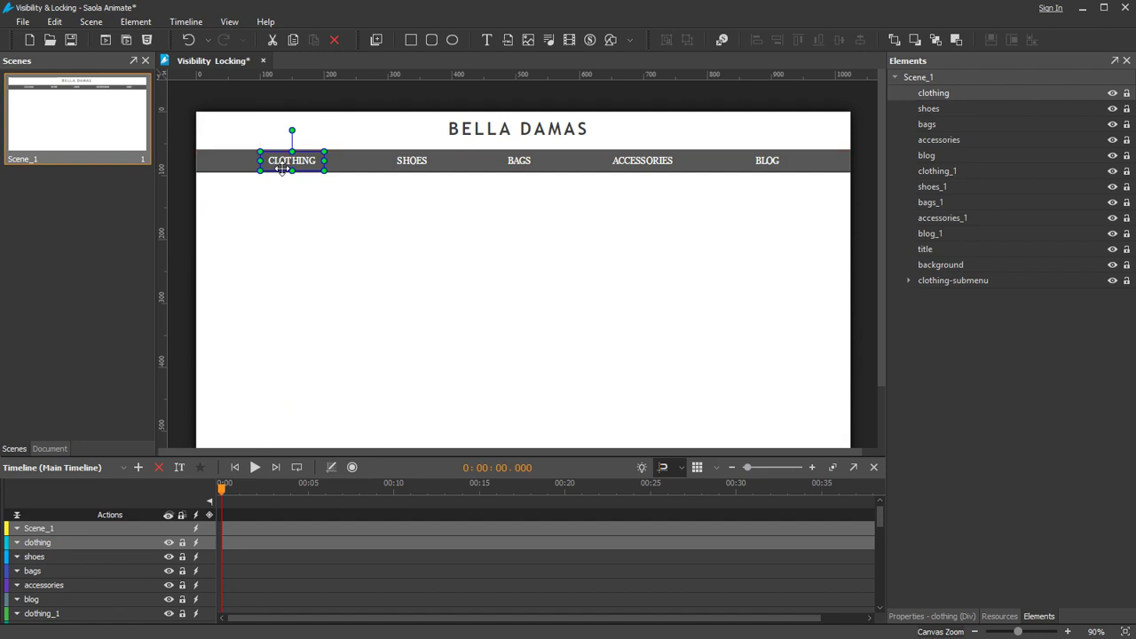